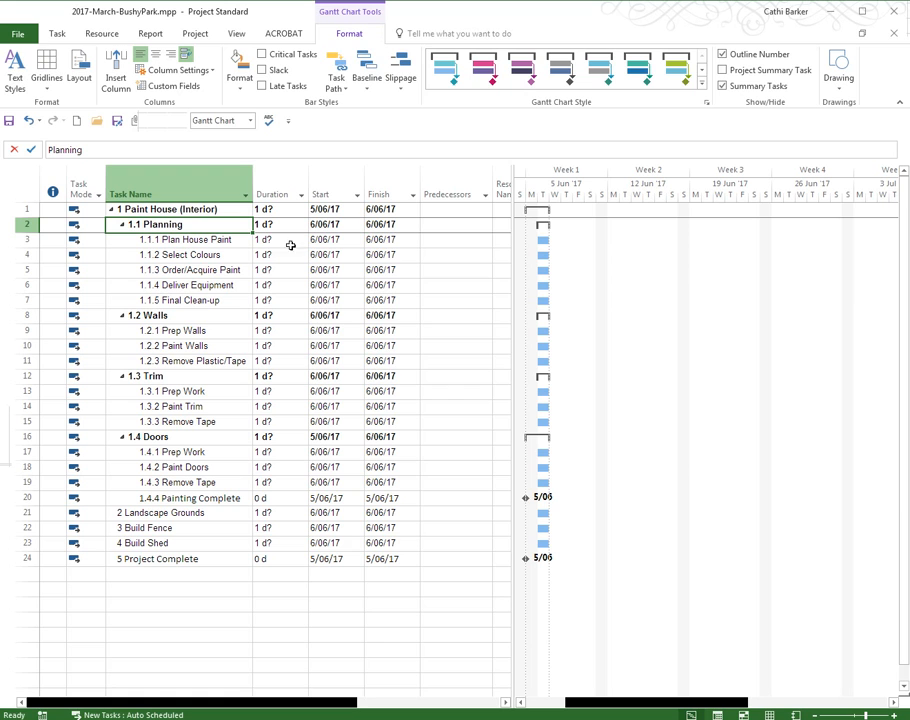
Review the project's scheduling options and the advanced display options for time unit labels, leaving the settings as they are.
{"action": "left_click", "coordinate": [18, 35]}
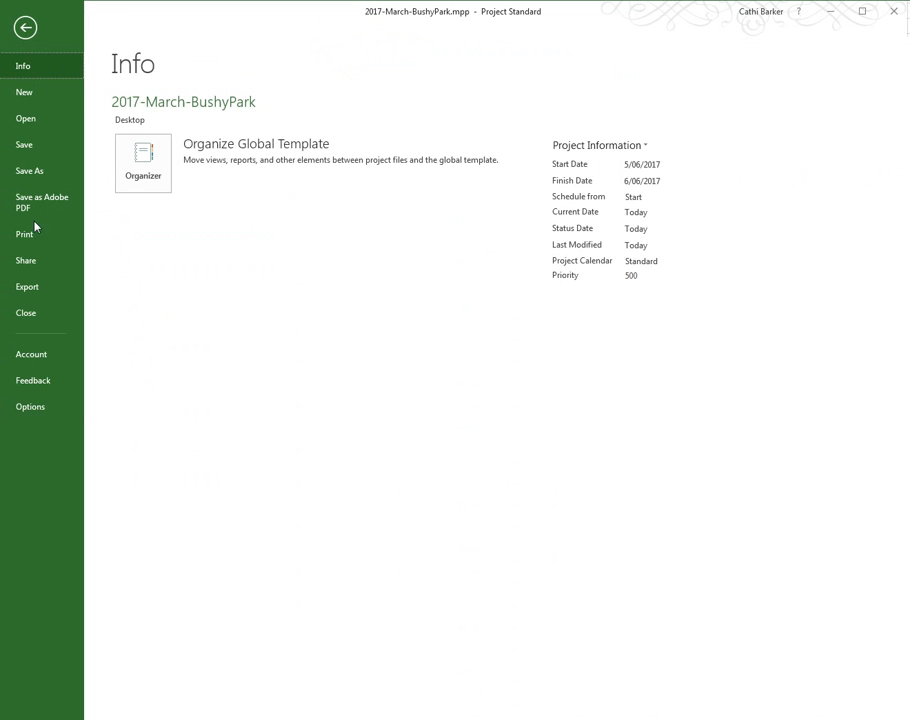
{"action": "left_click", "coordinate": [31, 406]}
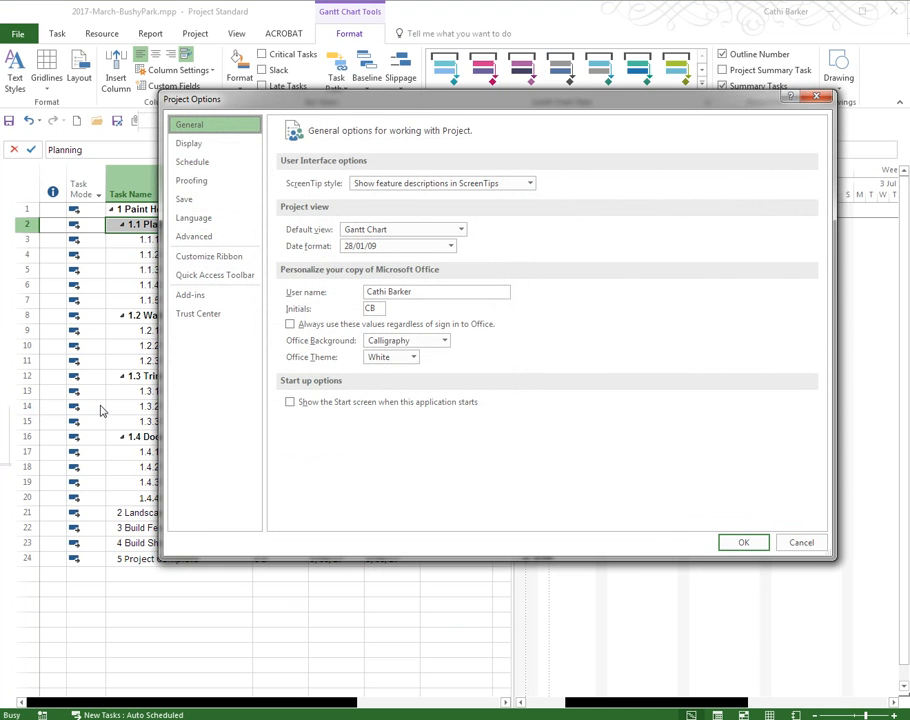
{"action": "left_click", "coordinate": [202, 165]}
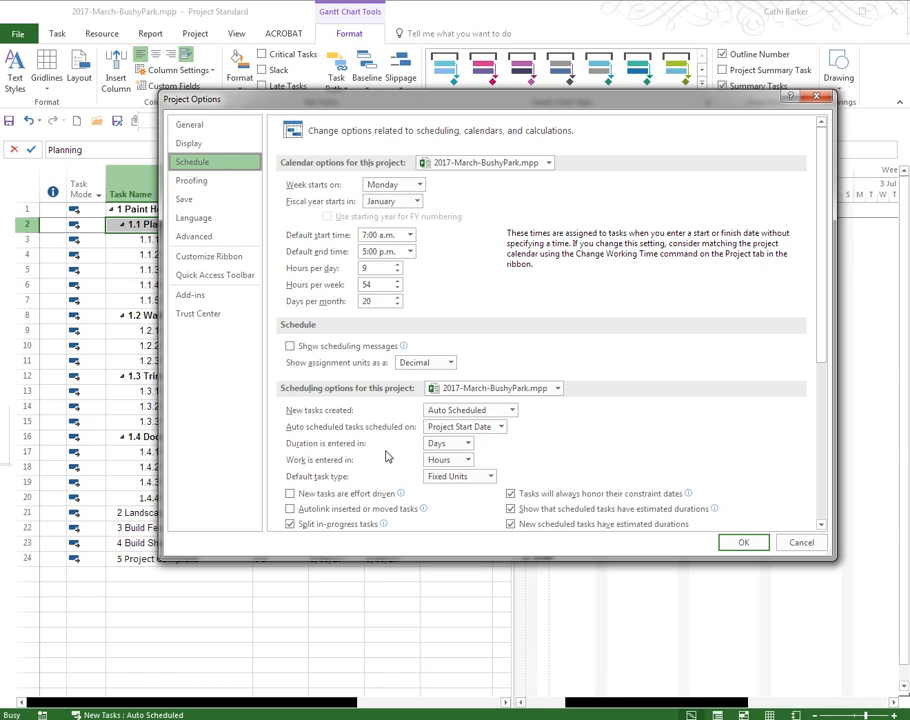
{"action": "left_click", "coordinate": [205, 238]}
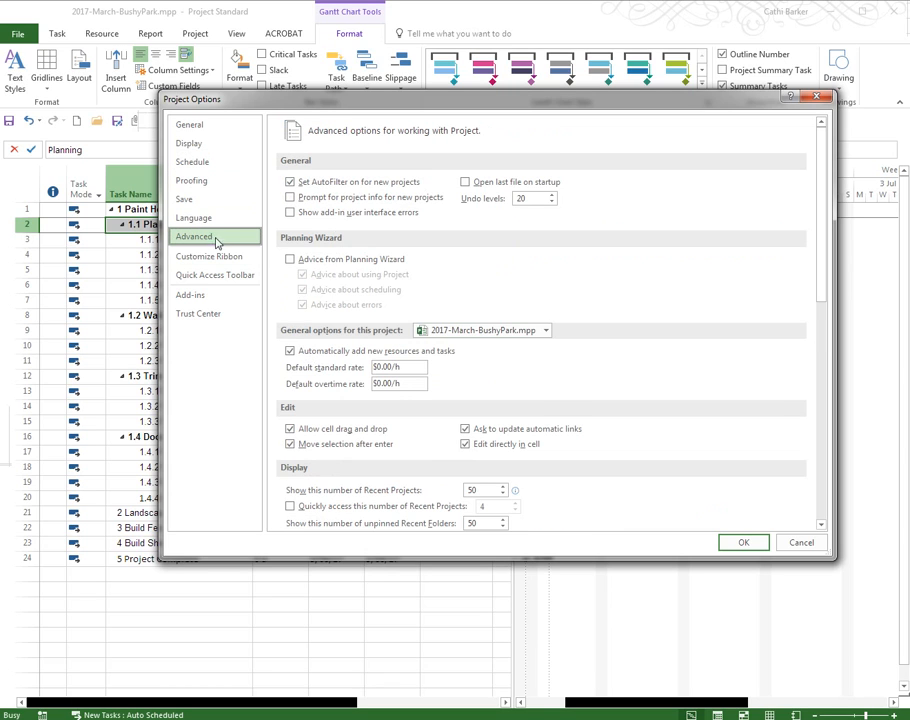
{"action": "scroll", "coordinate": [570, 420], "scroll_direction": "down", "scroll_amount": 5}
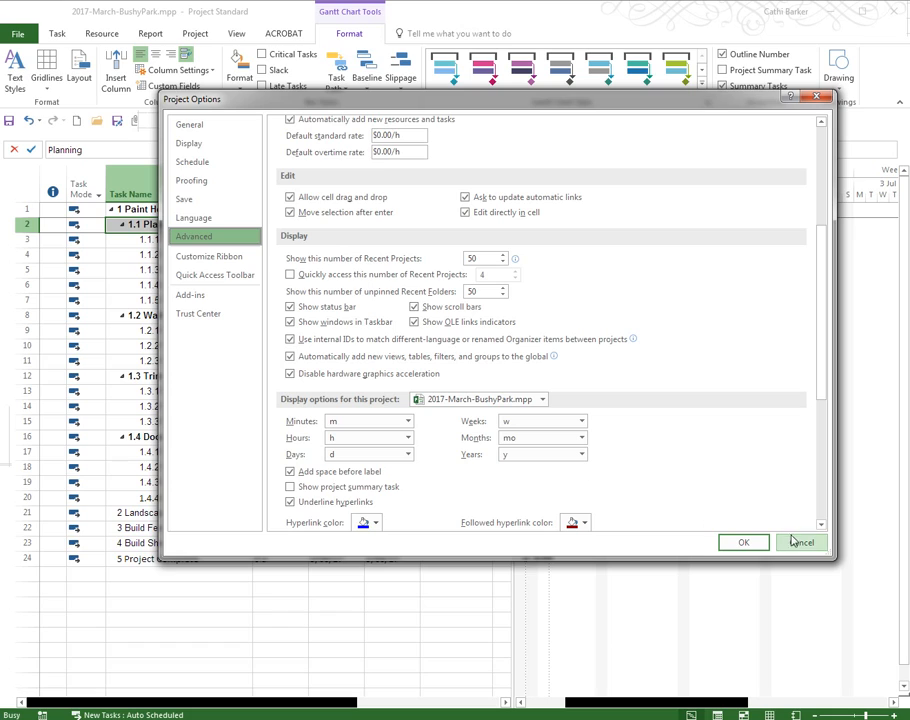
{"action": "left_click", "coordinate": [744, 543]}
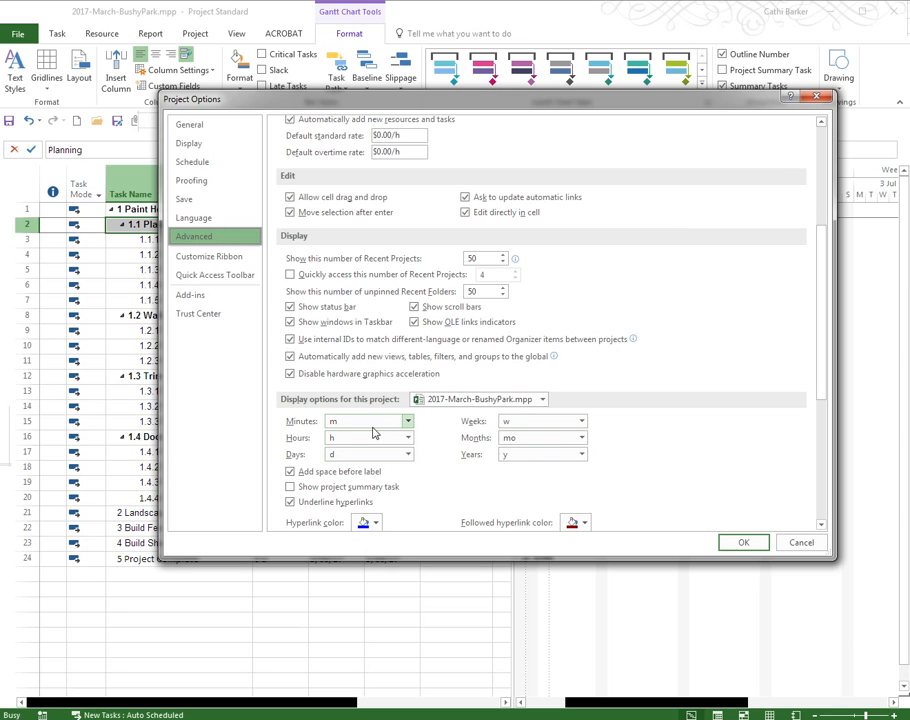
{"action": "left_click", "coordinate": [801, 543]}
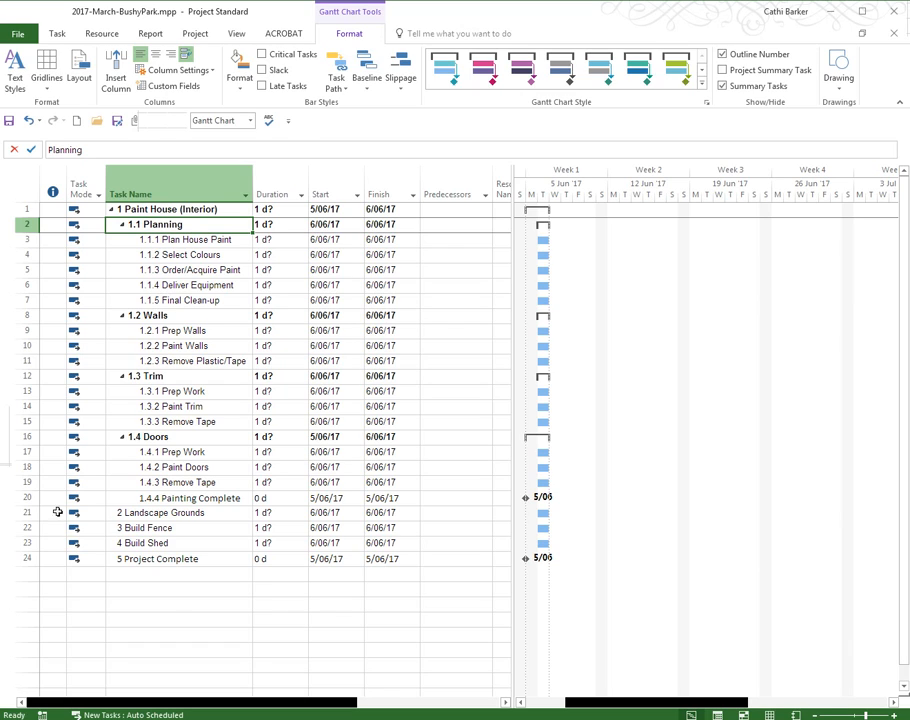
Set the Planning subtask durations: Plan House Paint 7 days, Select Colours 5, Order/Acquire Paint 1, Deliver Equipment 1 and Final Clean-up 2.
{"action": "left_click", "coordinate": [290, 240]}
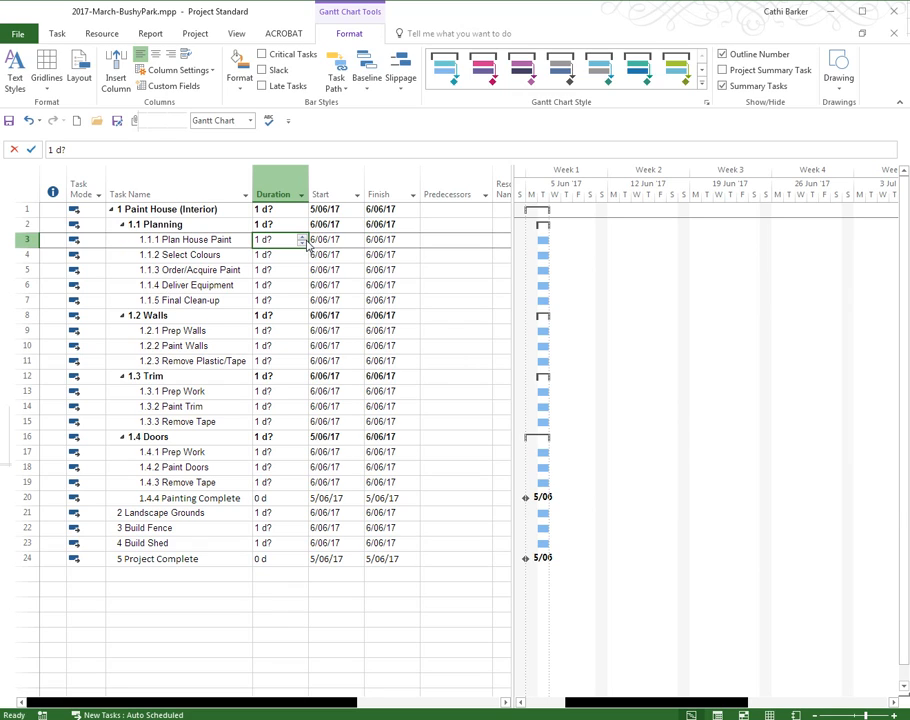
{"action": "type", "text": "7"}
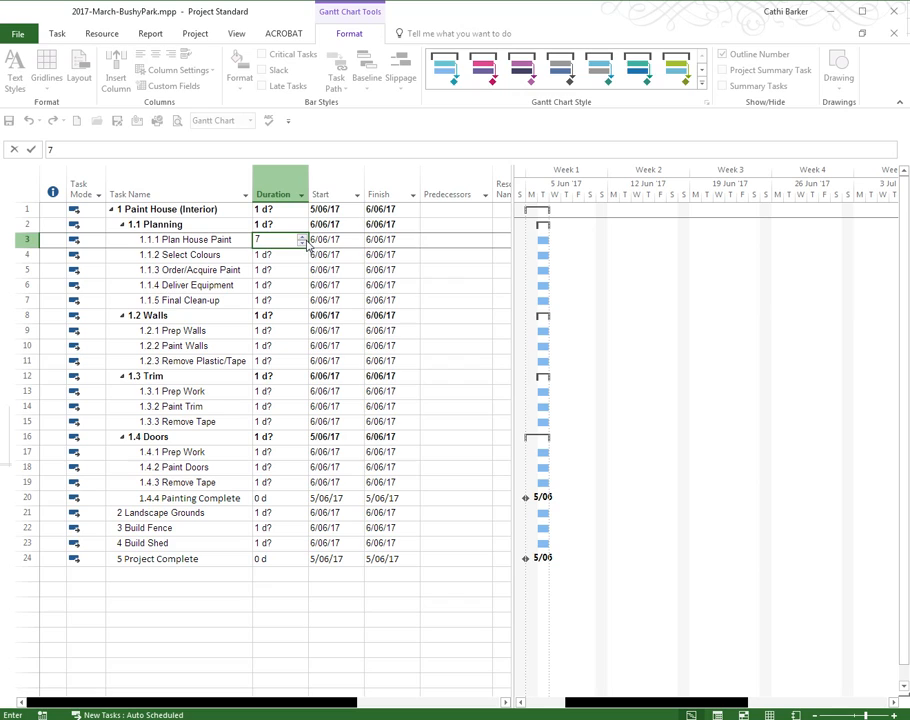
{"action": "key", "text": "Return"}
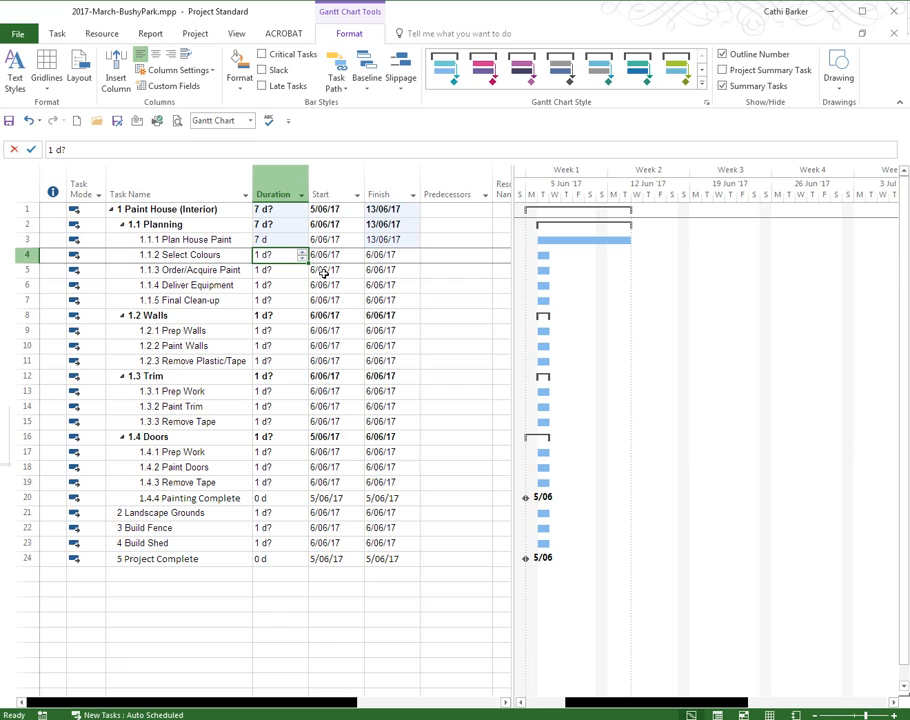
{"action": "type", "text": "5 d"}
{"action": "key", "text": "Return"}
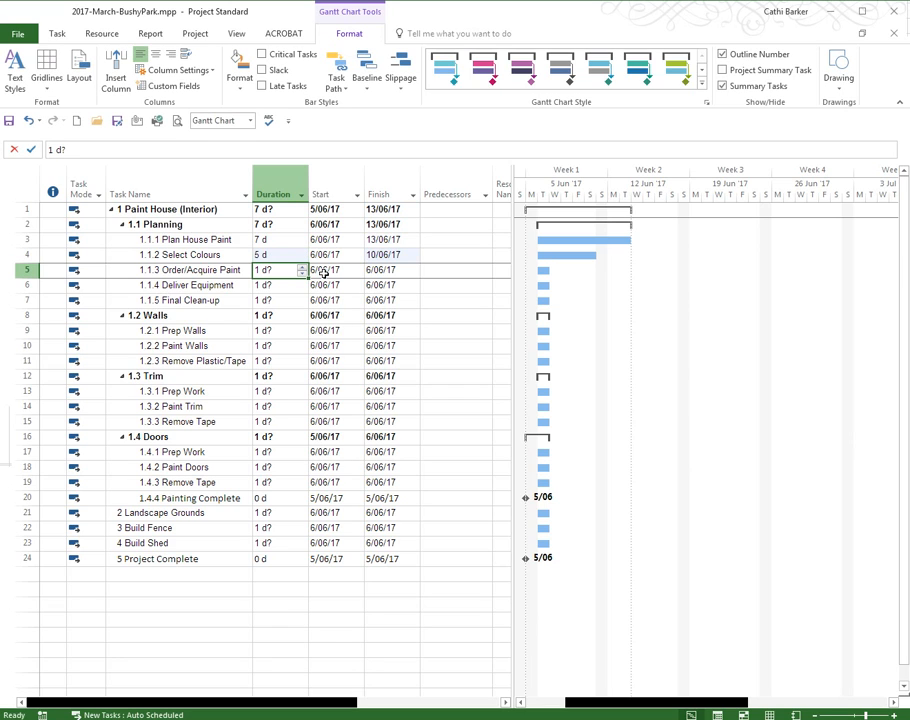
{"action": "type", "text": "1"}
{"action": "key", "text": "Return"}
{"action": "type", "text": "1"}
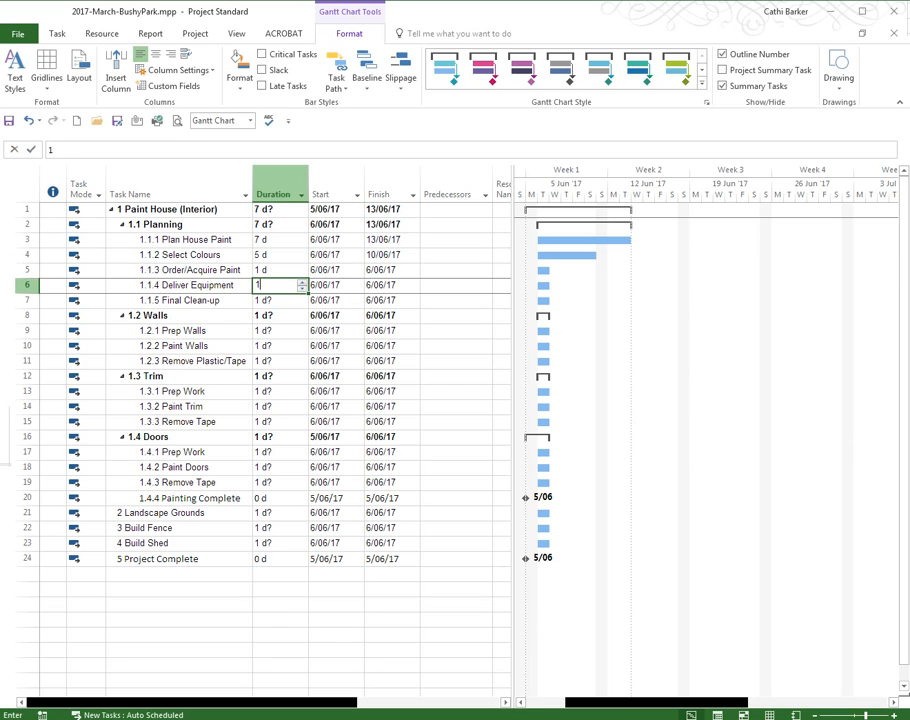
{"action": "key", "text": "Return"}
{"action": "type", "text": "2"}
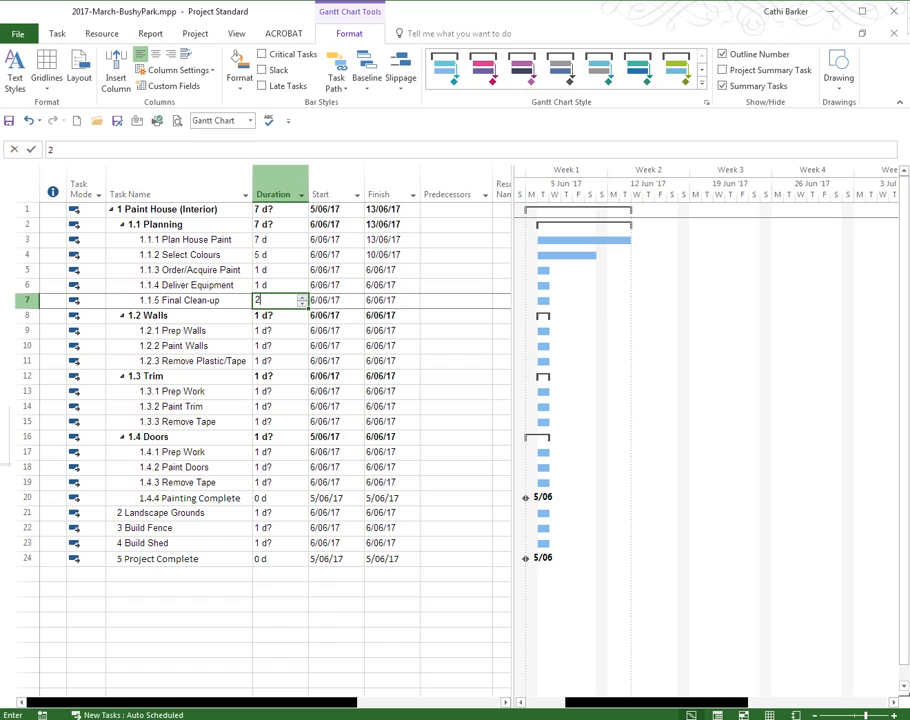
{"action": "key", "text": "Return"}
{"action": "key", "text": "Return"}
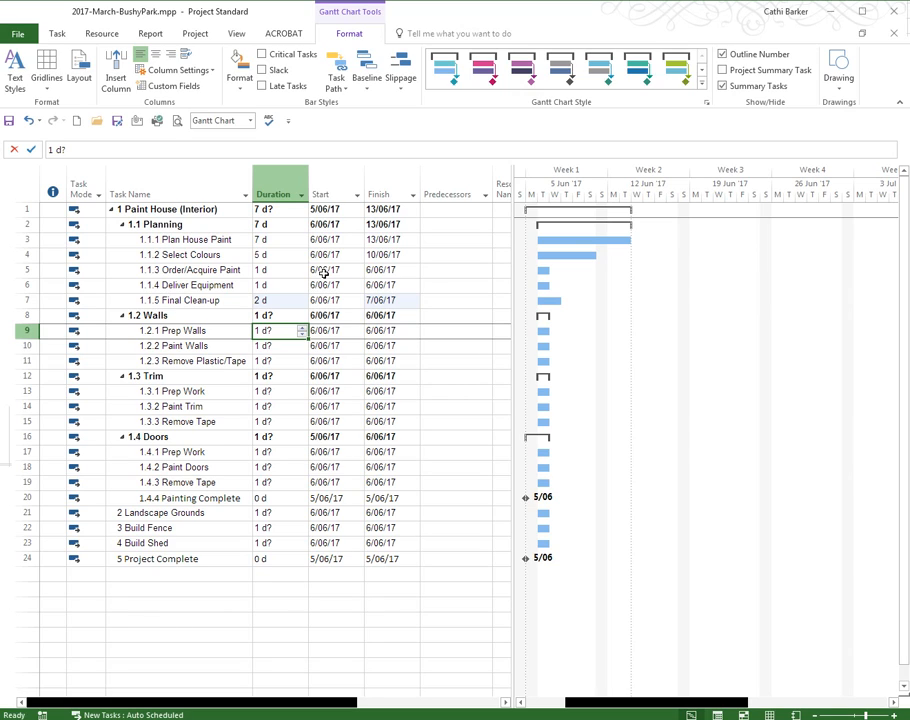
Try to set a duration of 10 days directly on the Walls summary task.
{"action": "key", "text": "Up"}
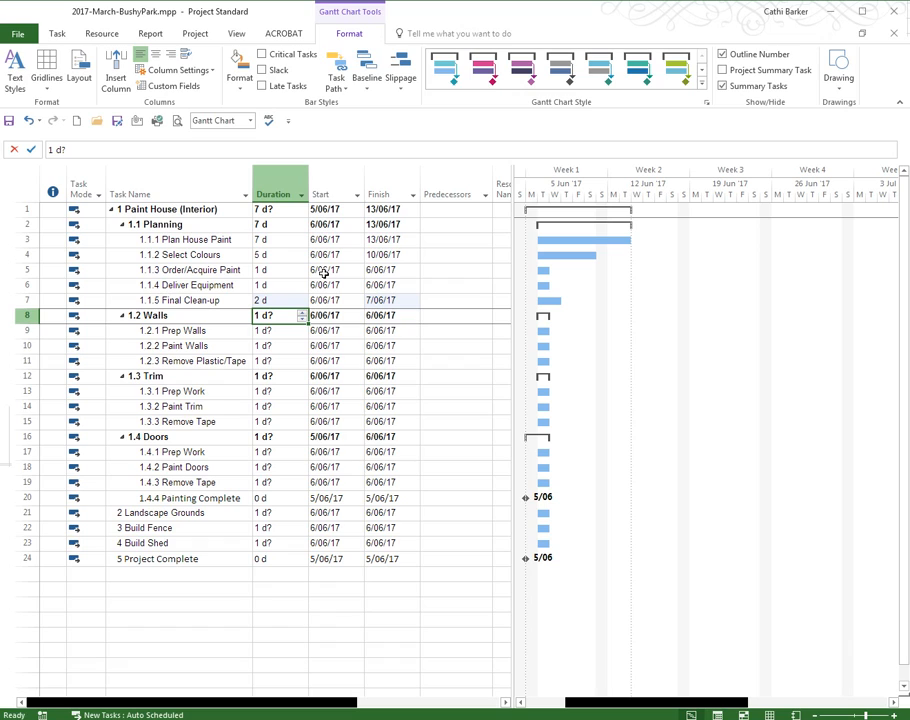
{"action": "type", "text": "10"}
{"action": "key", "text": "Return"}
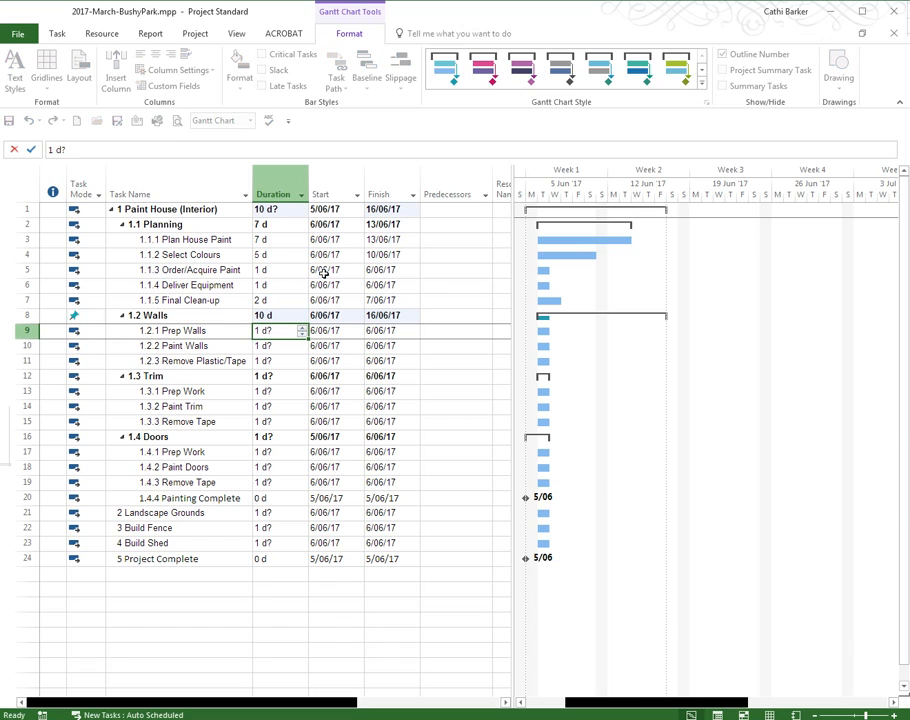
{"action": "key", "text": "Up"}
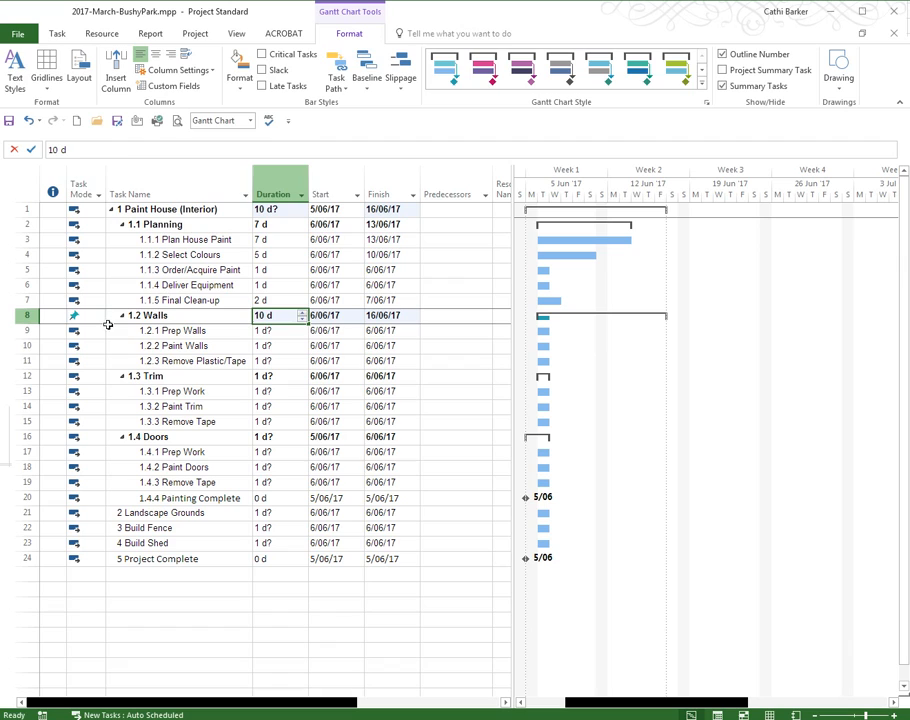
Switch the Walls summary task's mode back to Auto Scheduled.
{"action": "left_click", "coordinate": [80, 315]}
{"action": "left_click", "coordinate": [99, 315]}
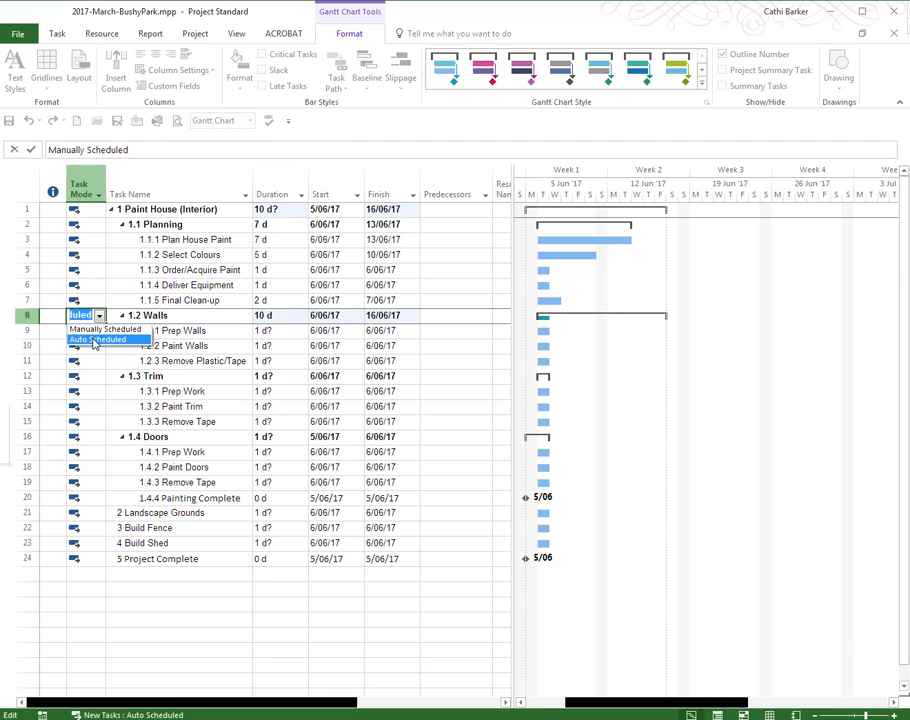
{"action": "left_click", "coordinate": [93, 339]}
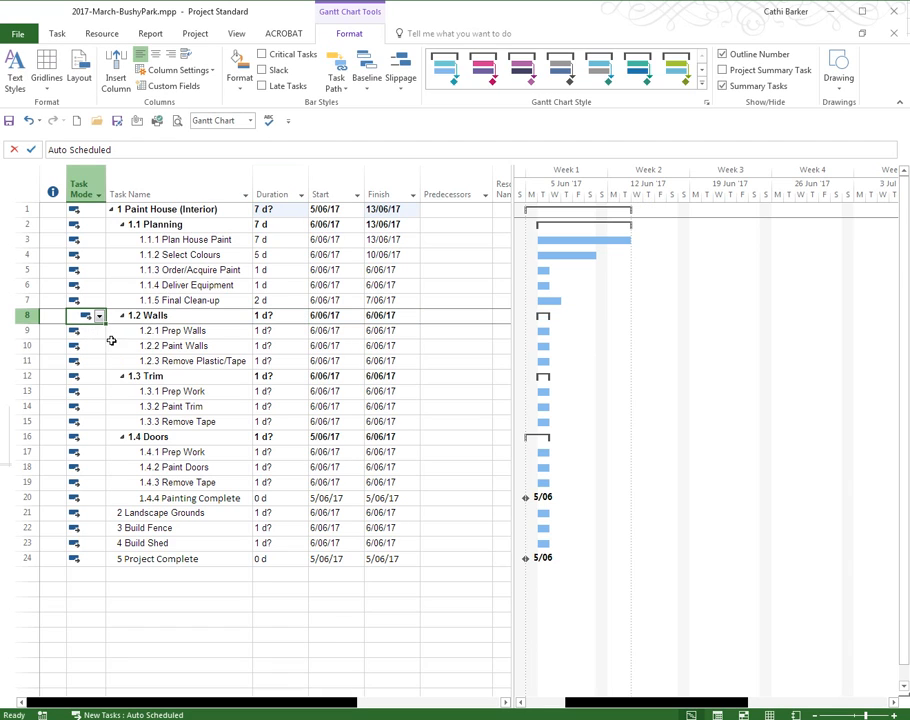
Check the Walls duration, and compare the Planning summary's start and finish dates with those of Plan House Paint.
{"action": "left_click", "coordinate": [296, 317]}
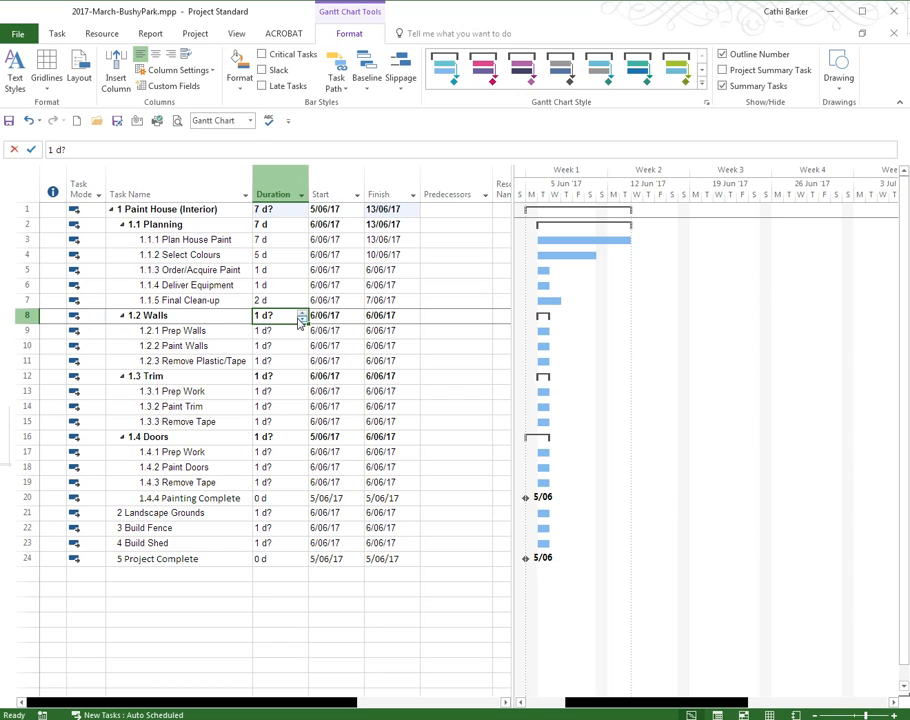
{"action": "left_click", "coordinate": [218, 227]}
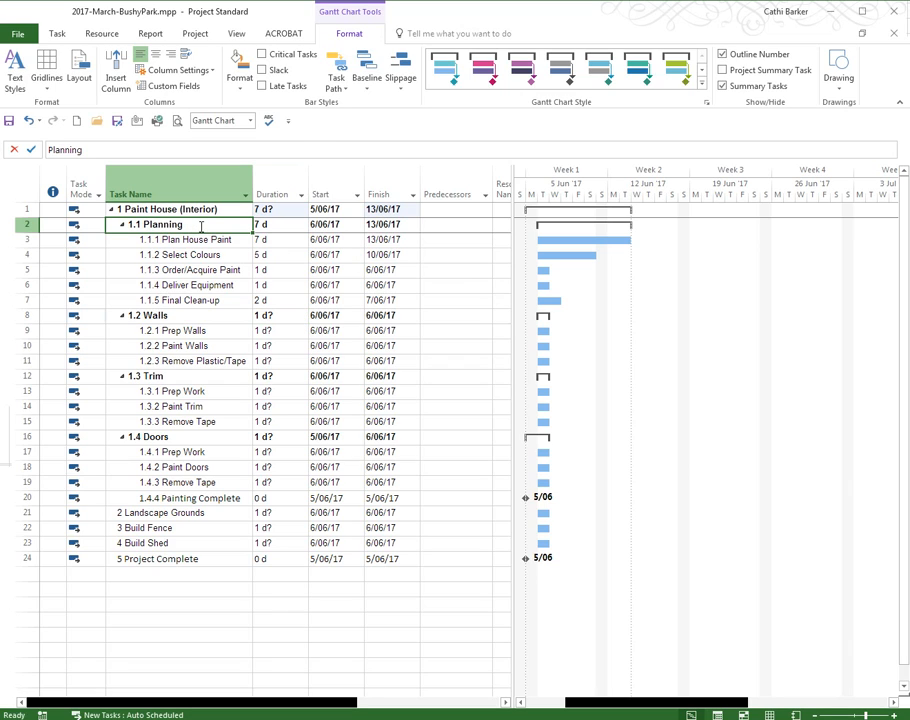
{"action": "left_click", "coordinate": [345, 224]}
{"action": "left_click", "coordinate": [386, 226]}
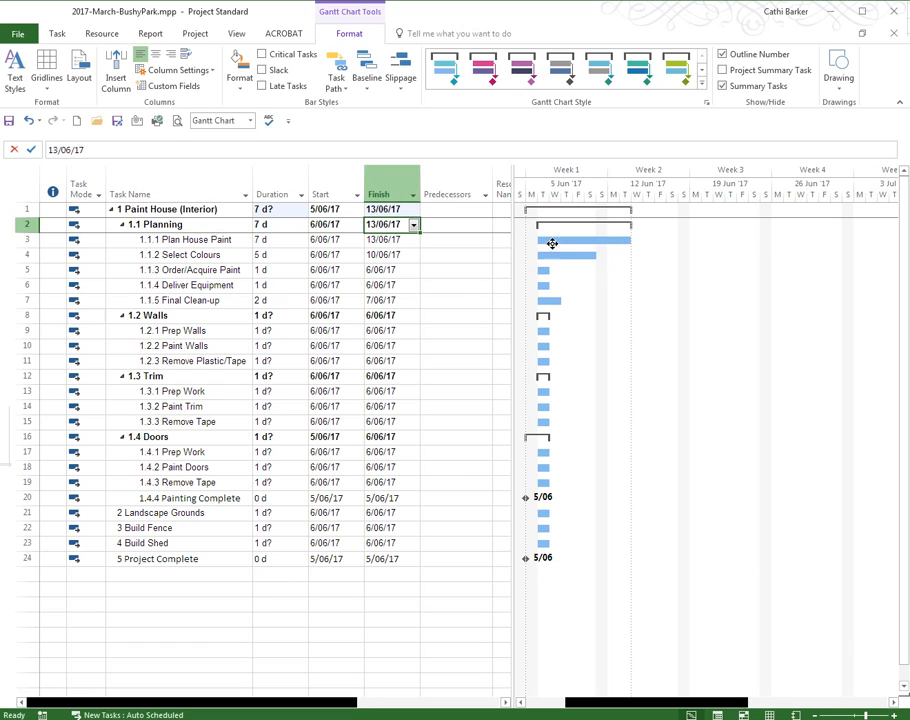
{"action": "left_click", "coordinate": [272, 242]}
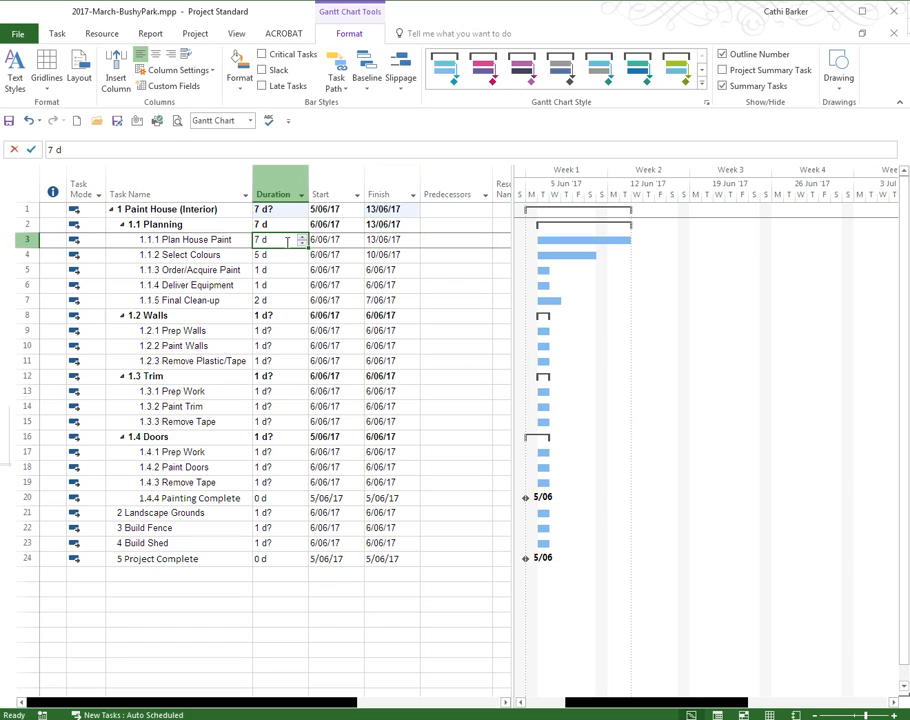
{"action": "left_click", "coordinate": [335, 241]}
{"action": "left_click", "coordinate": [406, 244]}
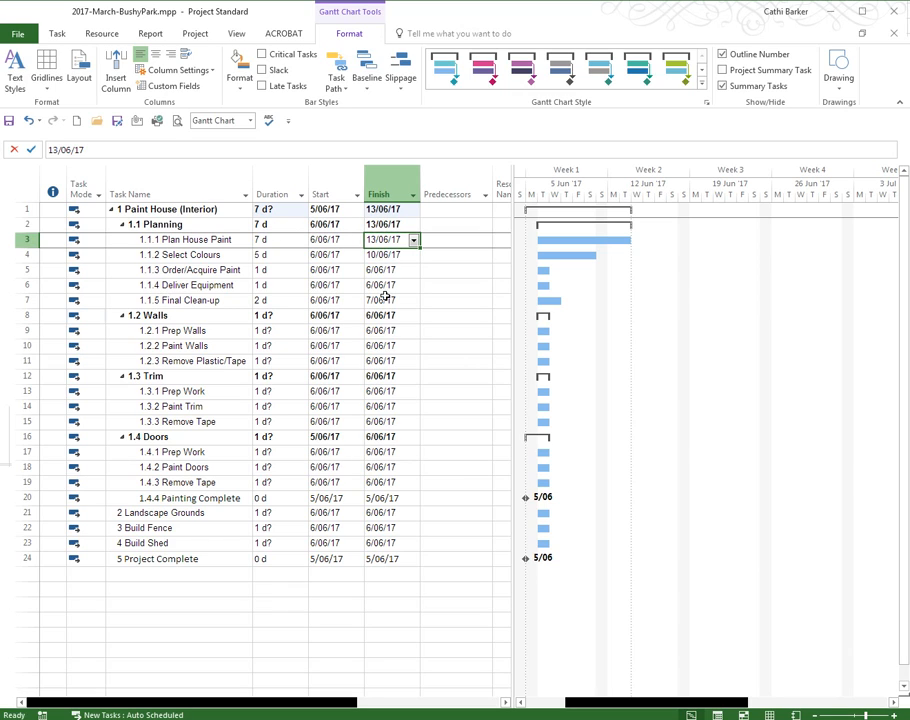
Set the Walls subtask durations: Prep Walls 10 days, Paint Walls 5 days and Remove Plastic/Tape 1 day.
{"action": "left_click", "coordinate": [270, 330]}
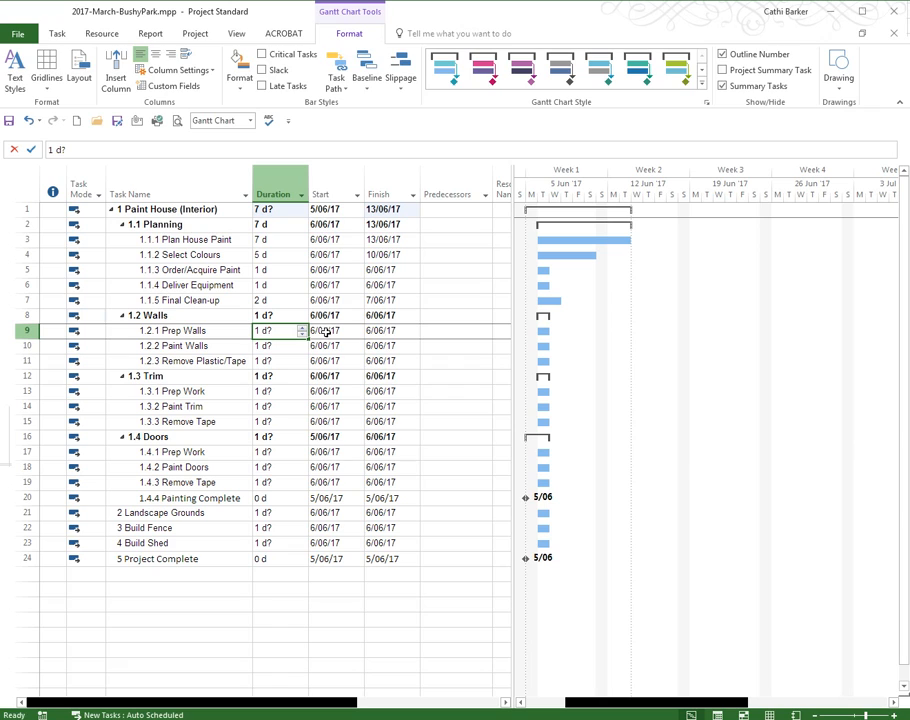
{"action": "type", "text": "10"}
{"action": "key", "text": "Return"}
{"action": "type", "text": "5"}
{"action": "key", "text": "Return"}
{"action": "type", "text": "1"}
{"action": "key", "text": "Return"}
{"action": "key", "text": "Return"}
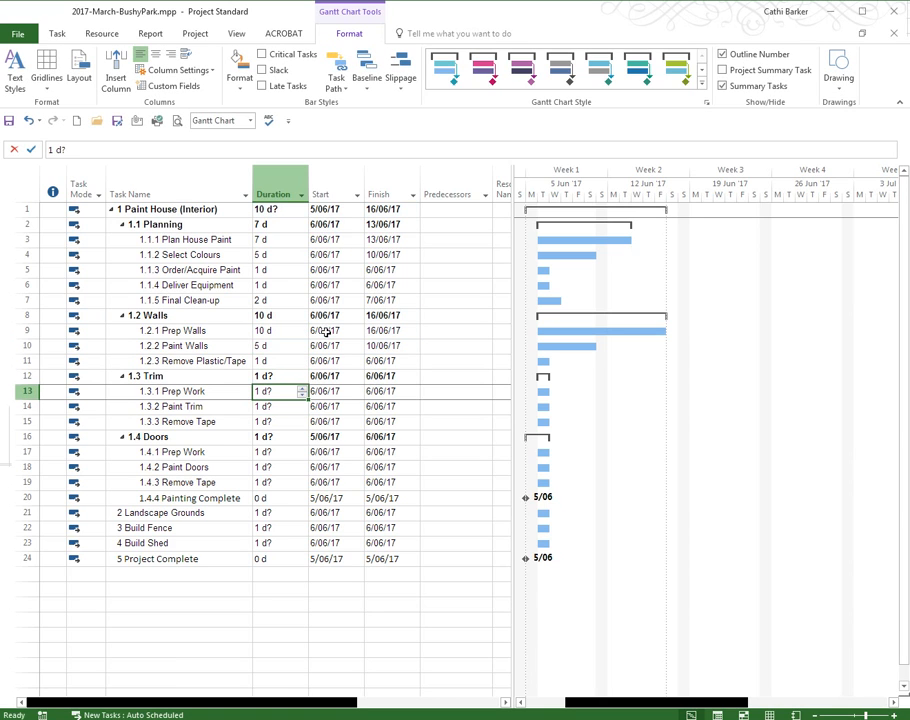
Set the Trim subtask durations: Prep Work 5 days, Paint Trim 2 days and Remove Tape 1 day.
{"action": "type", "text": "5"}
{"action": "key", "text": "Return"}
{"action": "type", "text": "2"}
{"action": "key", "text": "Return"}
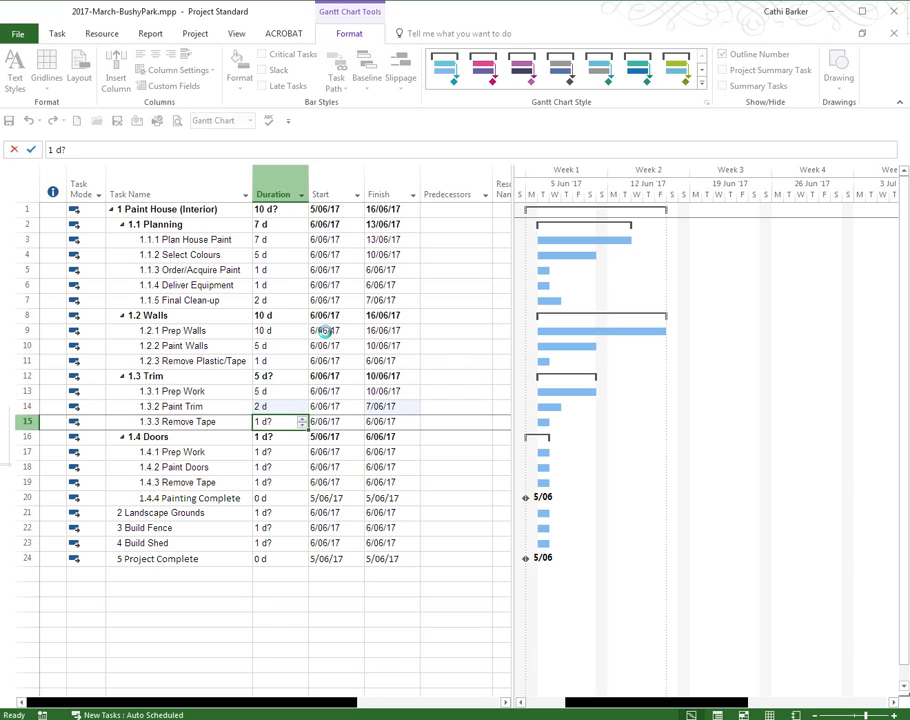
{"action": "type", "text": "1"}
{"action": "key", "text": "Return"}
{"action": "key", "text": "Return"}
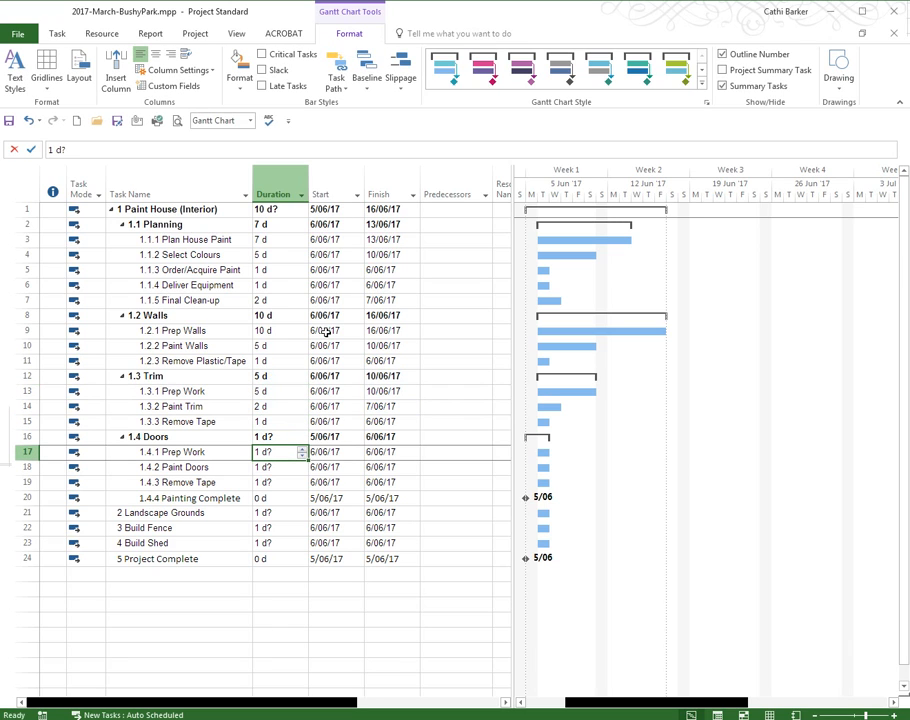
Set the Doors subtask durations: Prep Work 7 days, Paint Doors 3 days and Remove Tape 1 day.
{"action": "type", "text": "7"}
{"action": "key", "text": "Return"}
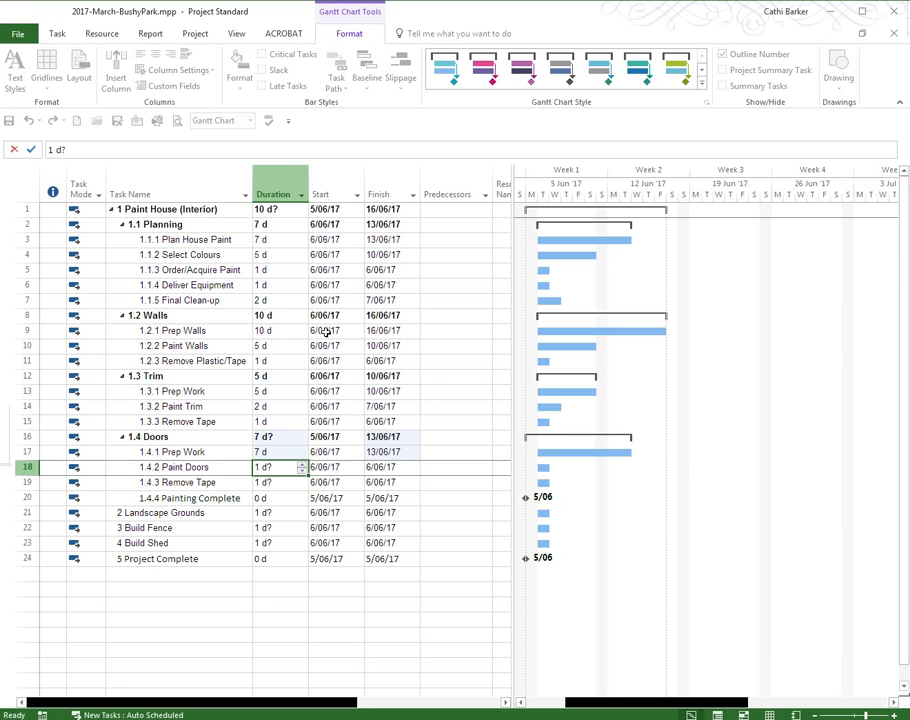
{"action": "type", "text": "3"}
{"action": "key", "text": "Return"}
{"action": "type", "text": "1"}
{"action": "key", "text": "Return"}
Set the durations of Landscape Grounds to 14 days, Build Fence to 7 days and Build Shed to 14 days.
{"action": "key", "text": "Return"}
{"action": "type", "text": "14"}
{"action": "key", "text": "Return"}
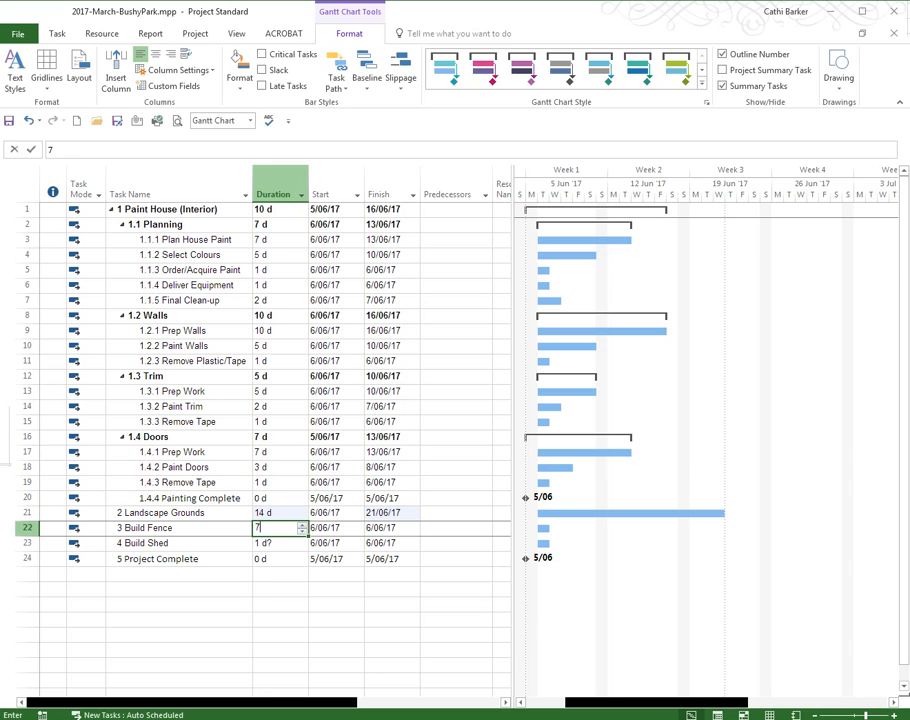
{"action": "type", "text": "7"}
{"action": "key", "text": "Return"}
{"action": "type", "text": "14"}
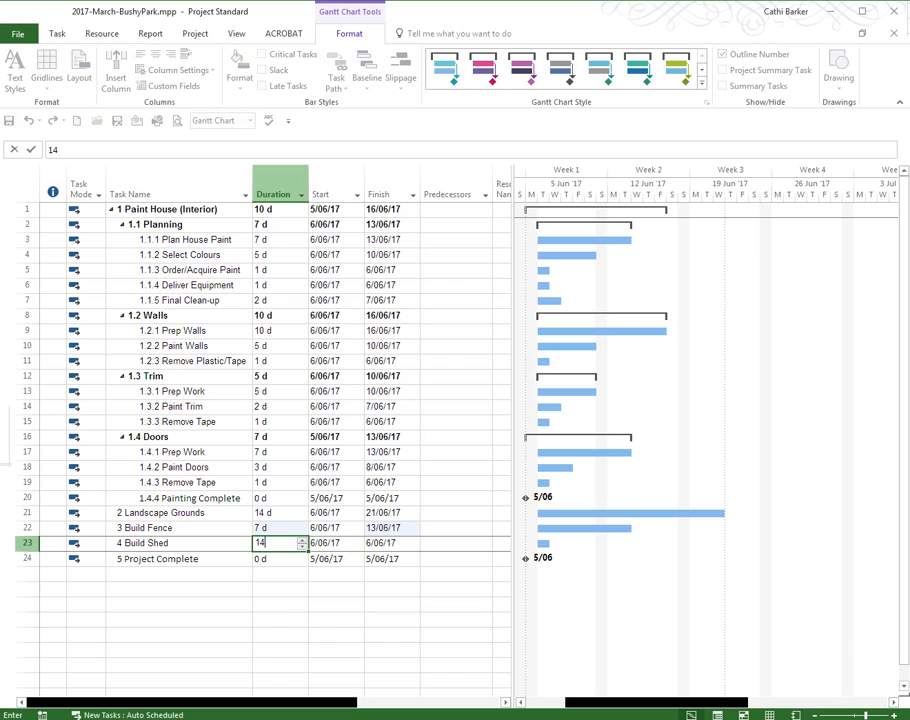
{"action": "key", "text": "Return"}
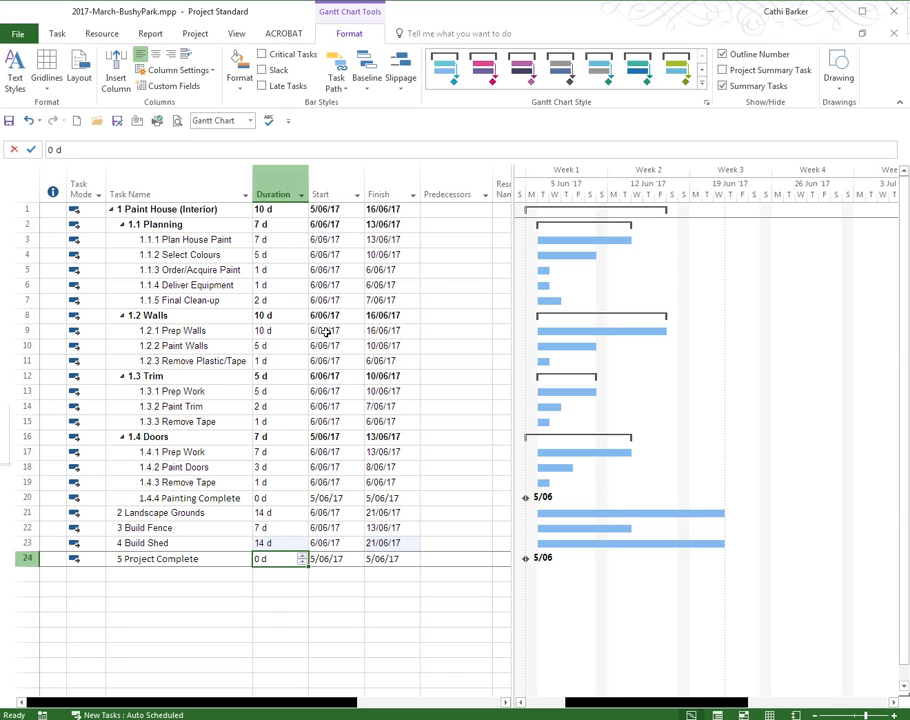